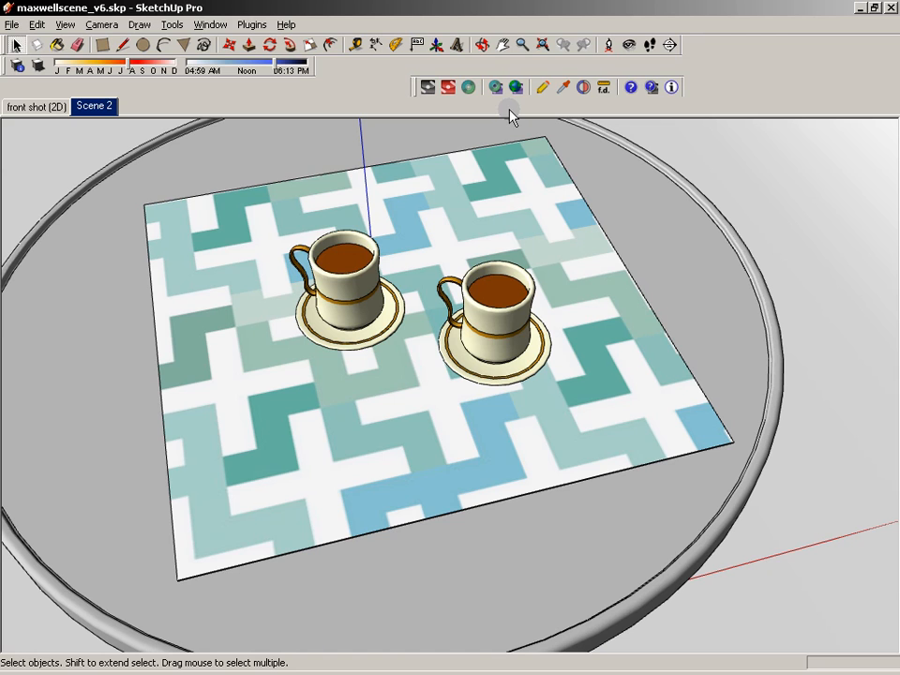
Step: Examine the Maxwell options available for the patterned placemat group, including its Separate by and UV override choices
{"action": "left_click", "coordinate": [401, 379]}
{"action": "right_click", "coordinate": [402, 377]}
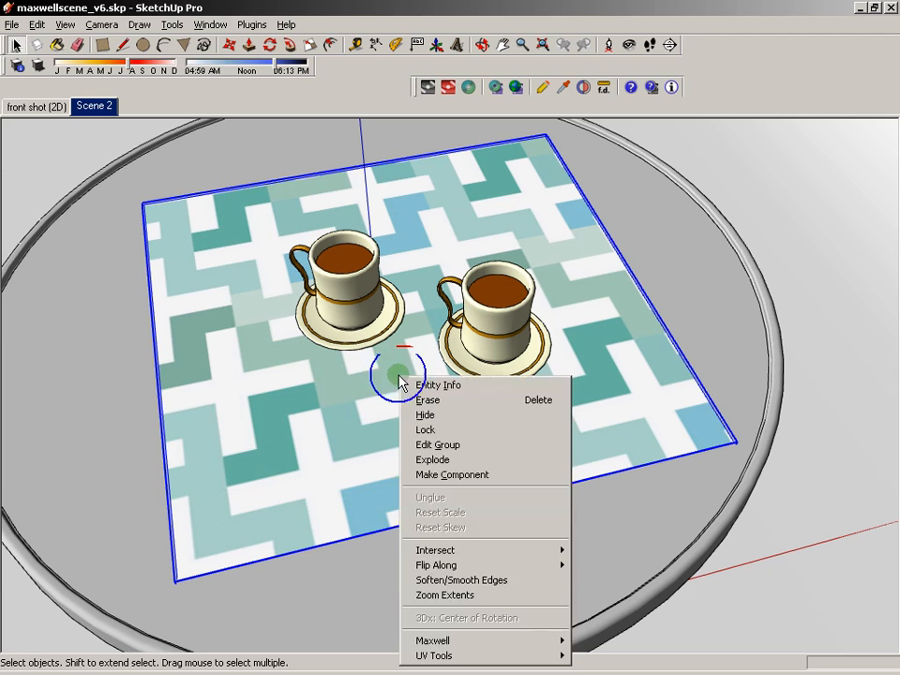
{"action": "mouse_move", "coordinate": [507, 644]}
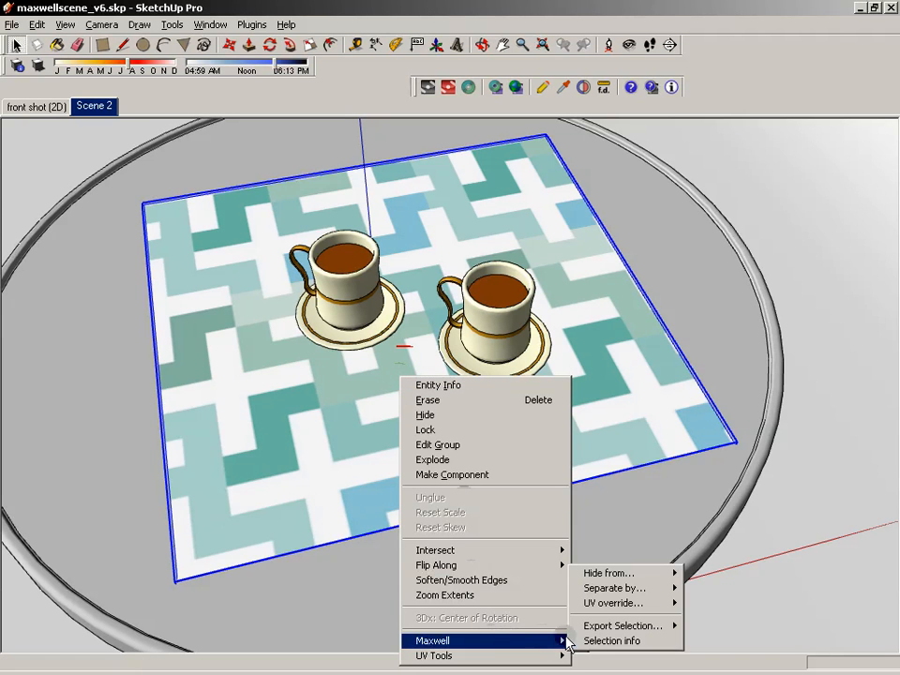
{"action": "mouse_move", "coordinate": [623, 625]}
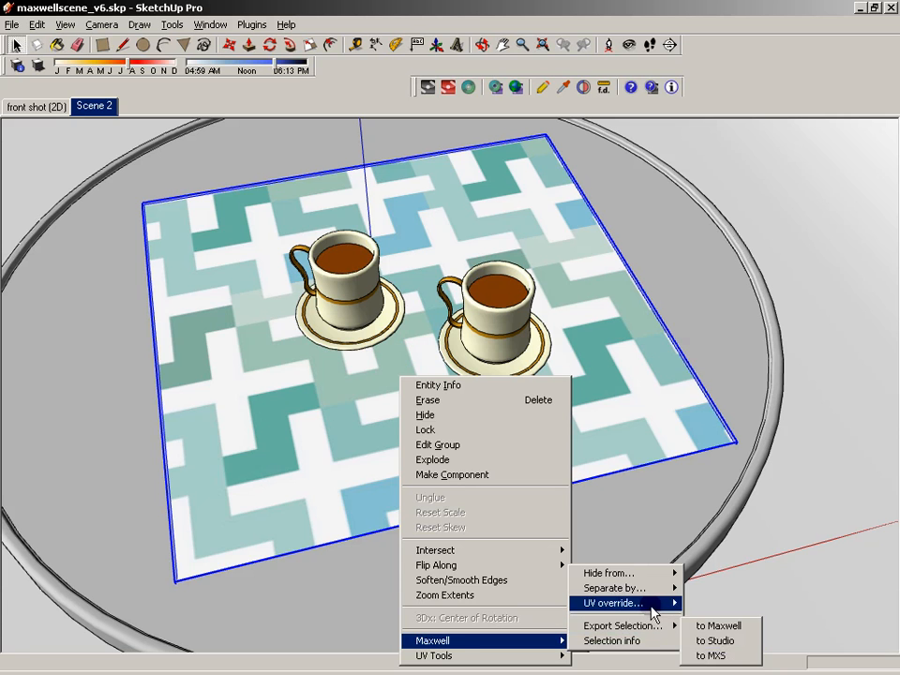
{"action": "mouse_move", "coordinate": [650, 610]}
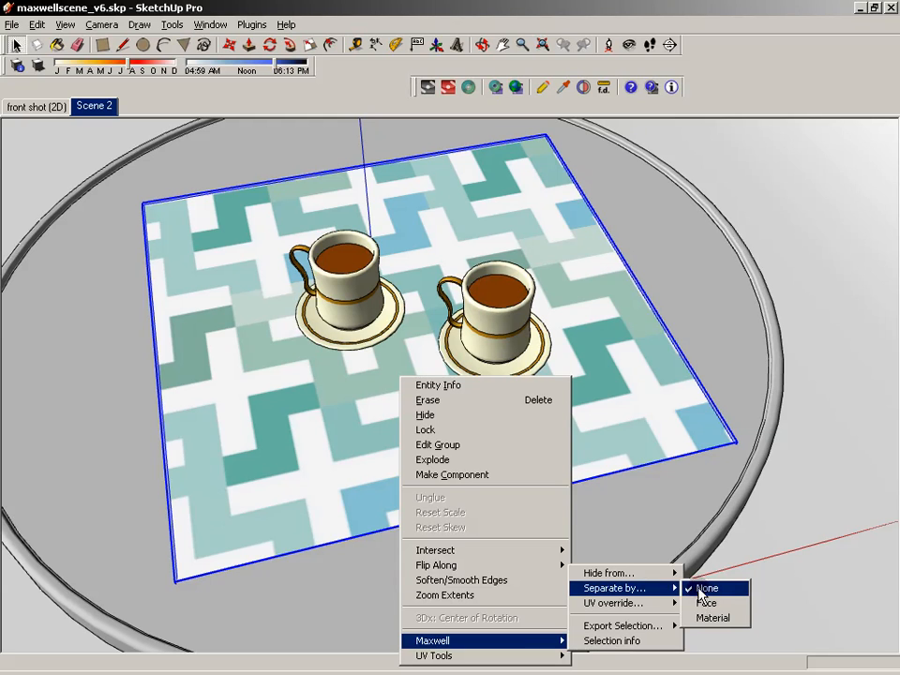
{"action": "mouse_move", "coordinate": [678, 574]}
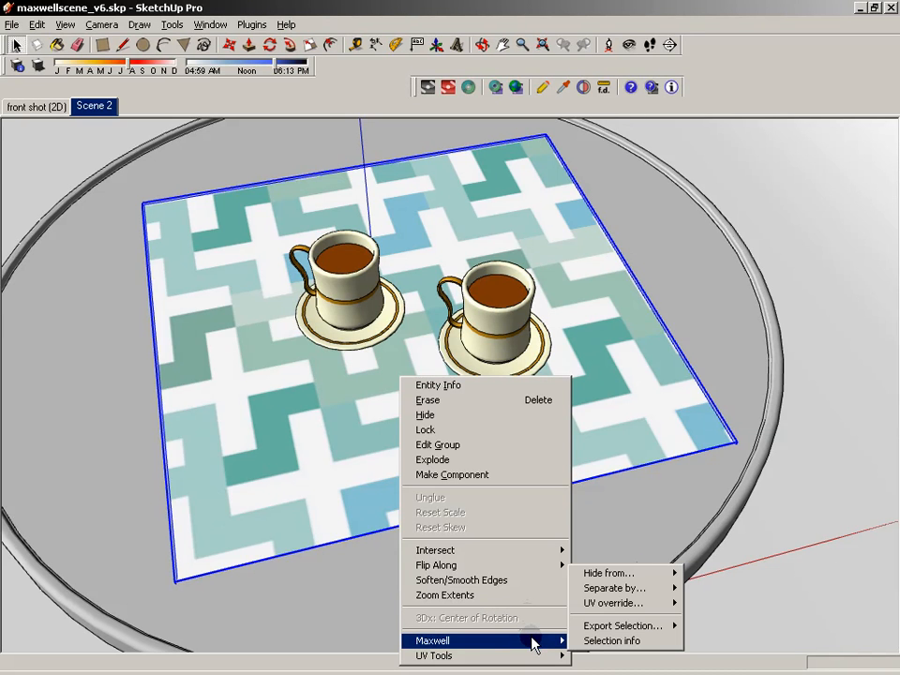
{"action": "left_click", "coordinate": [135, 530]}
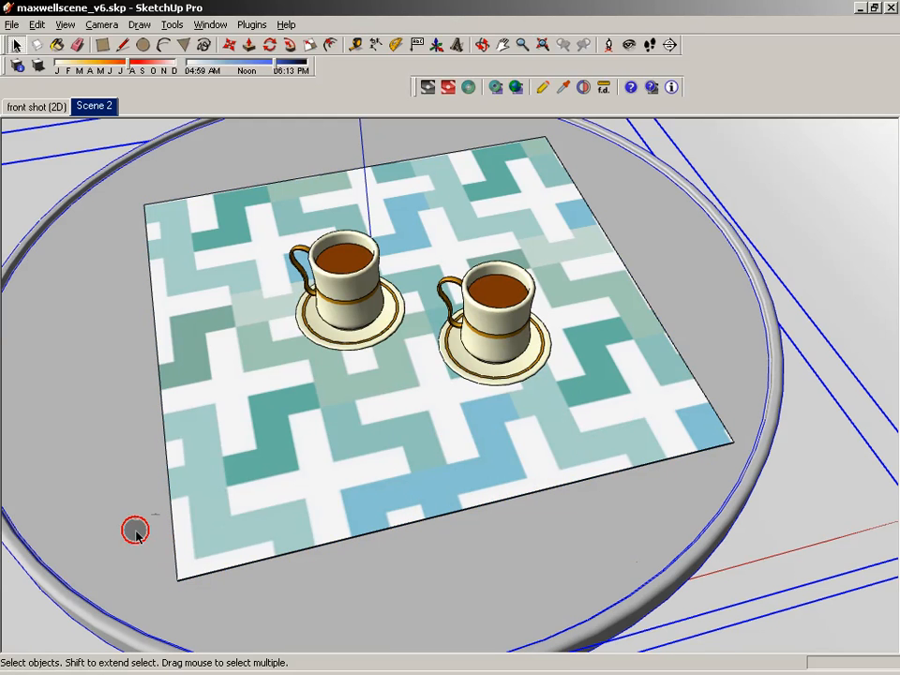
{"action": "left_click", "coordinate": [763, 187]}
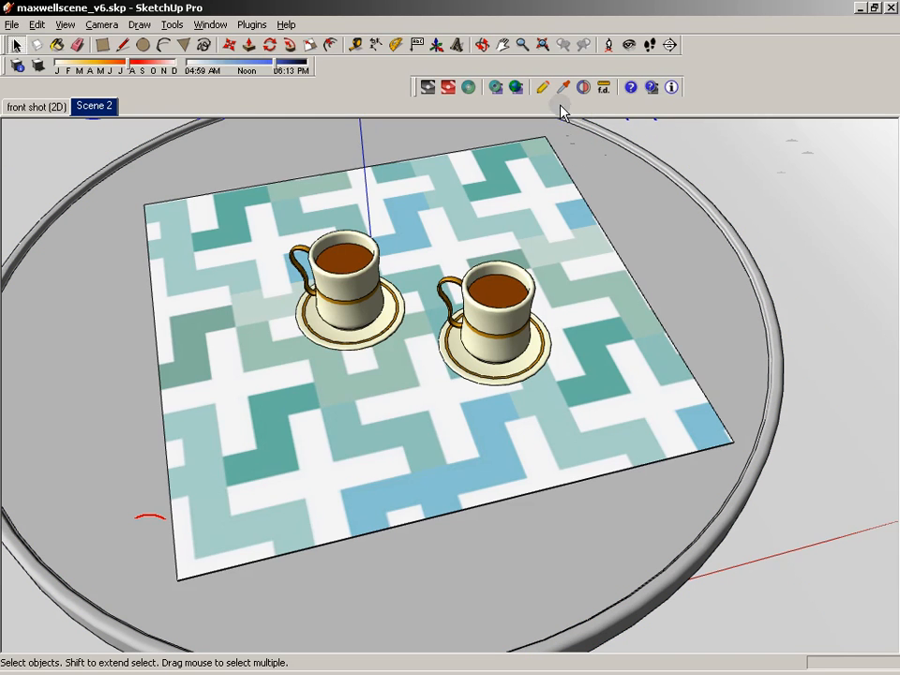
Step: Open the output settings in the Maxwell Scene Manager and review the available image file formats
{"action": "left_click", "coordinate": [542, 87]}
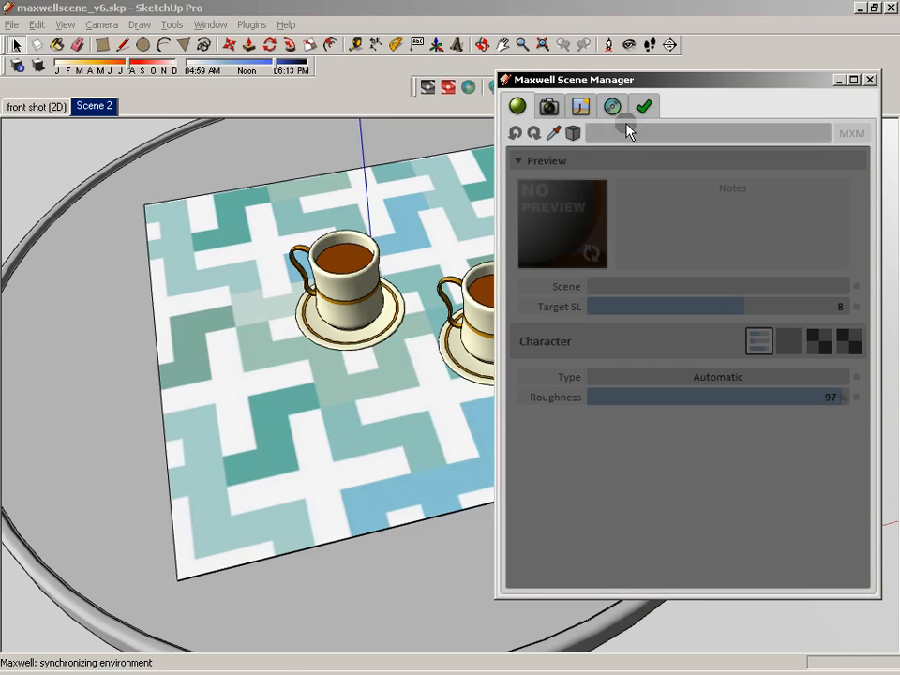
{"action": "left_click", "coordinate": [613, 106]}
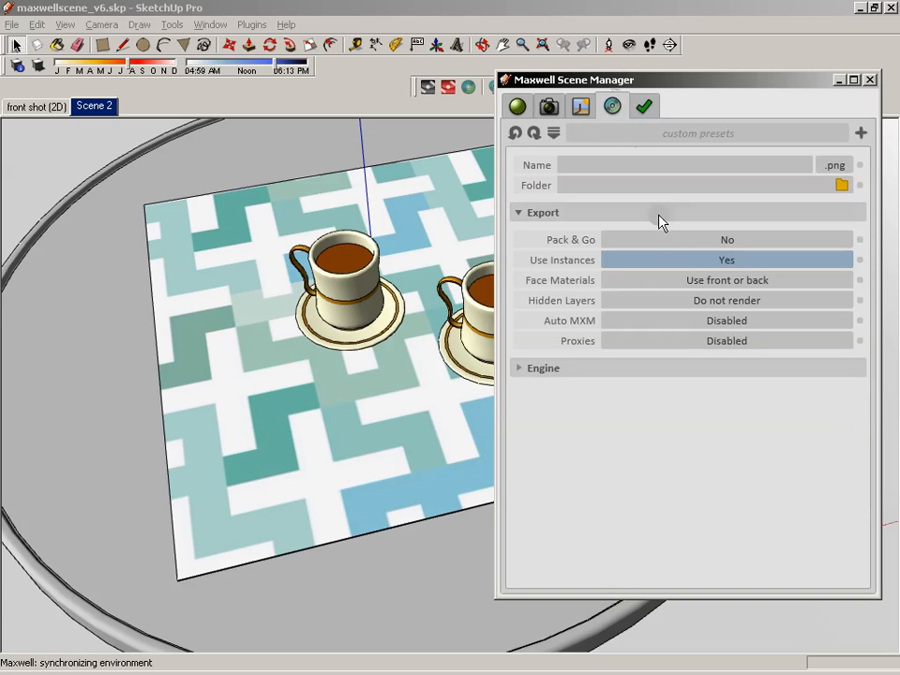
{"action": "left_click", "coordinate": [683, 345]}
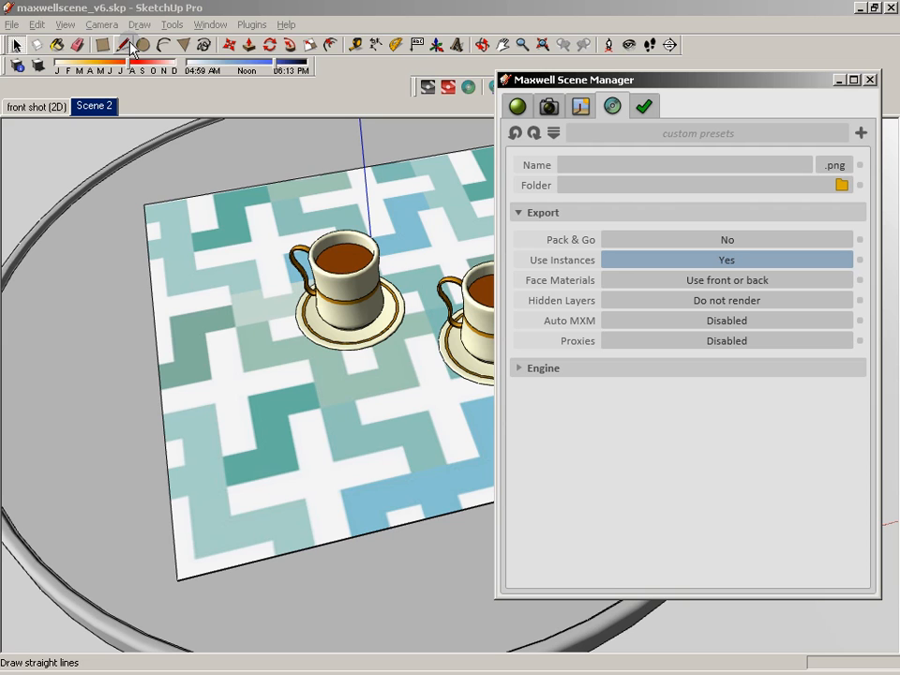
{"action": "left_click", "coordinate": [836, 167]}
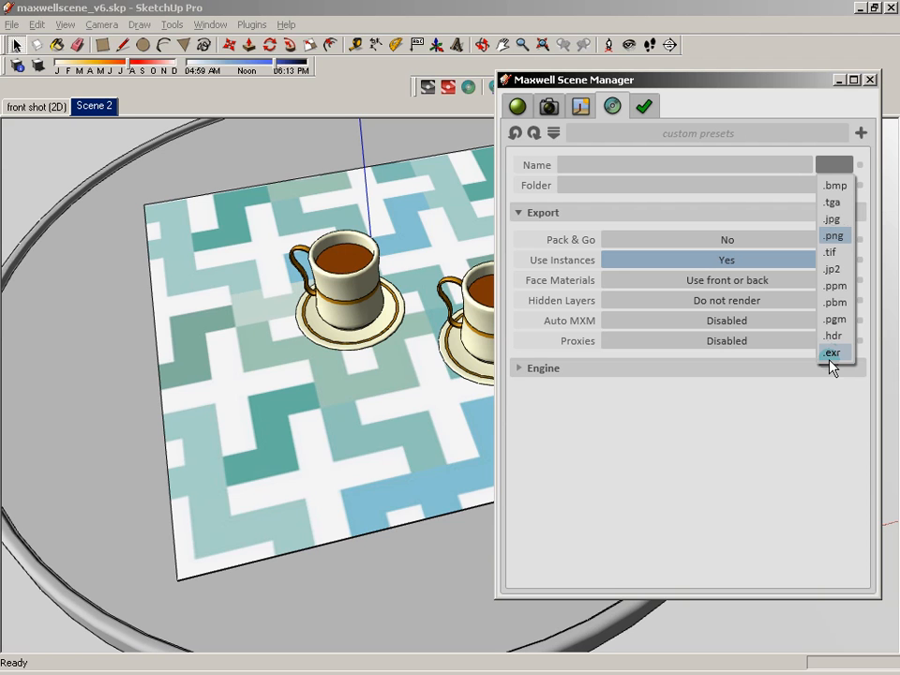
{"action": "left_click", "coordinate": [655, 429]}
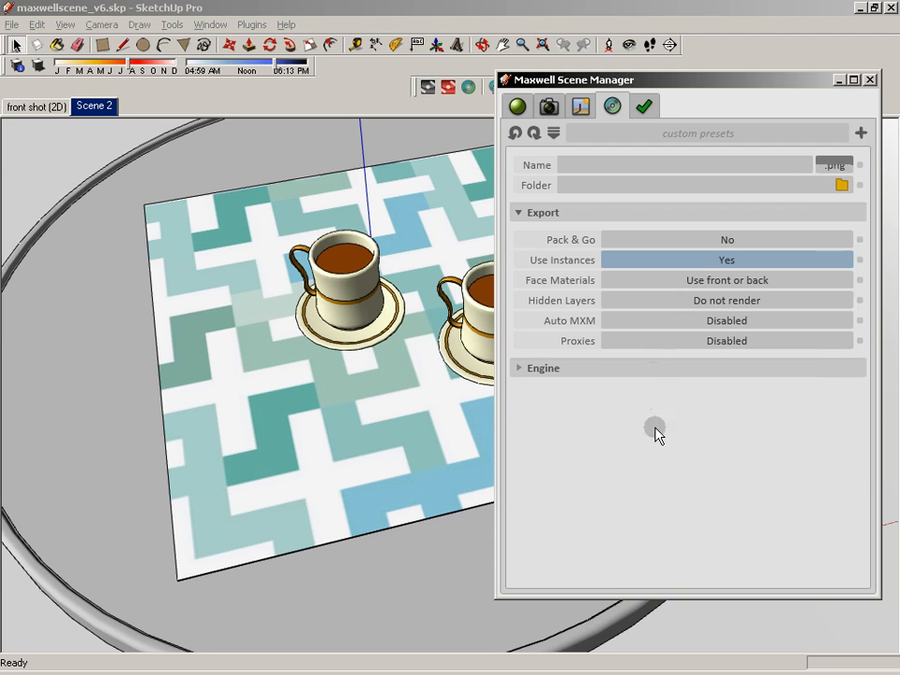
{"action": "left_click", "coordinate": [772, 246]}
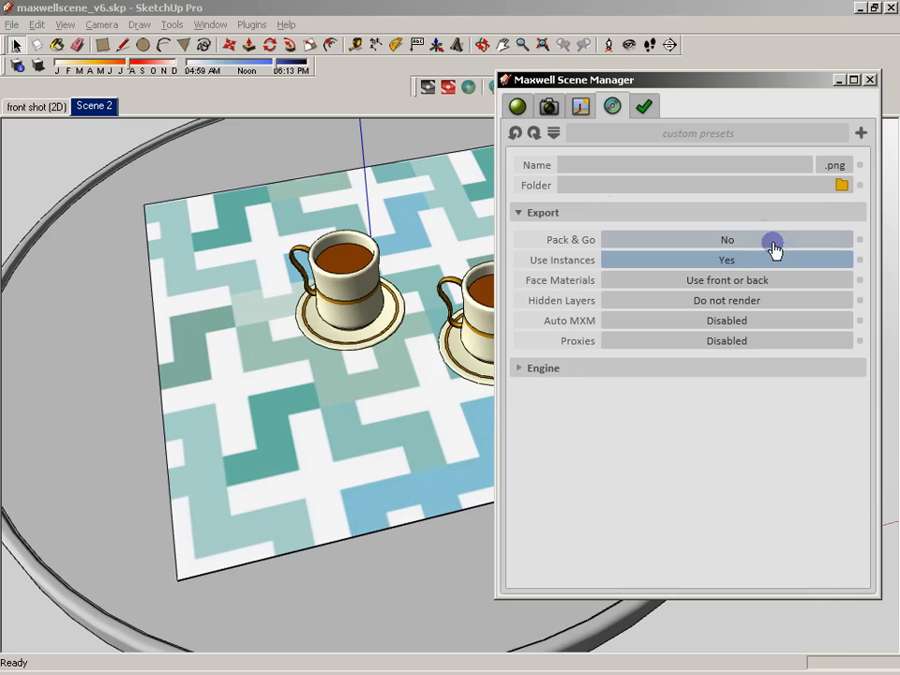
{"action": "left_click", "coordinate": [678, 242]}
{"action": "left_click", "coordinate": [735, 241]}
{"action": "left_click", "coordinate": [684, 240]}
{"action": "left_click", "coordinate": [758, 240]}
{"action": "left_click", "coordinate": [758, 335]}
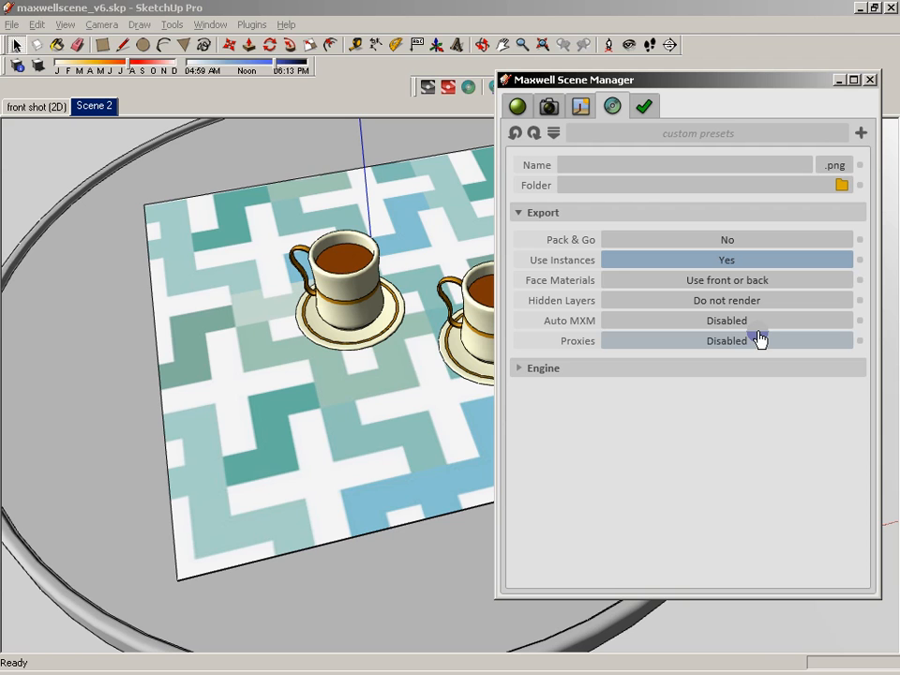
{"action": "left_click", "coordinate": [745, 240]}
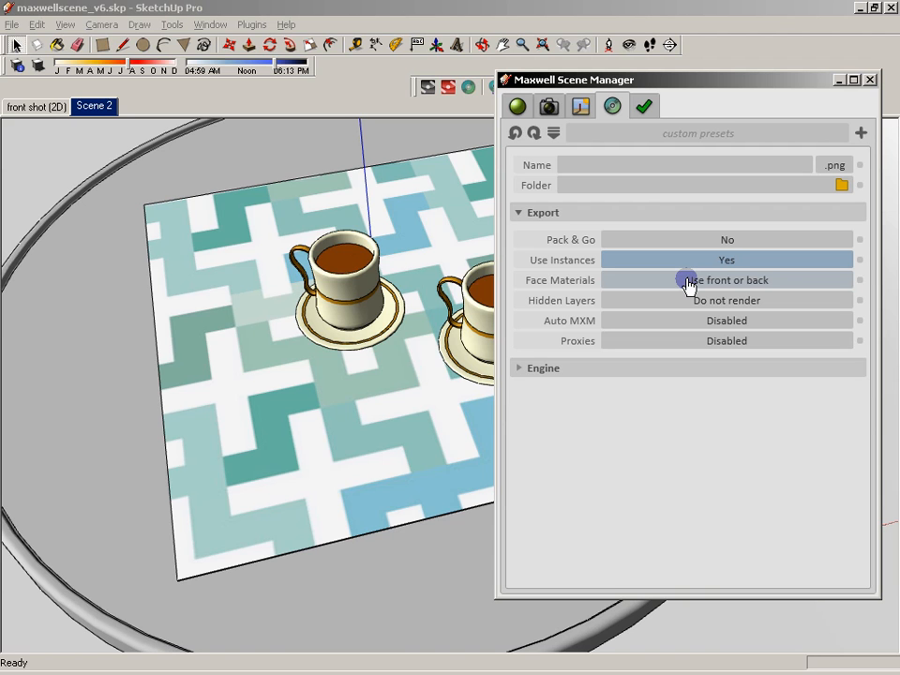
Step: Set the export's Face Materials option to Use front only
{"action": "left_click", "coordinate": [747, 283]}
{"action": "left_click", "coordinate": [746, 344]}
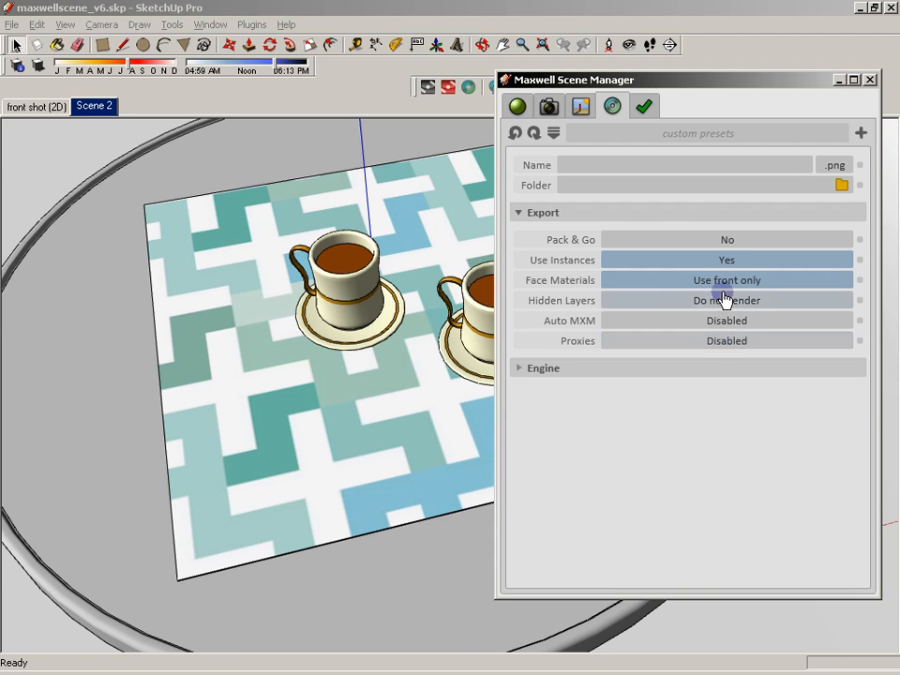
Step: Try Render for Hidden Layers and Enabled for Auto MXM, restoring each option to its original setting
{"action": "left_click", "coordinate": [725, 300]}
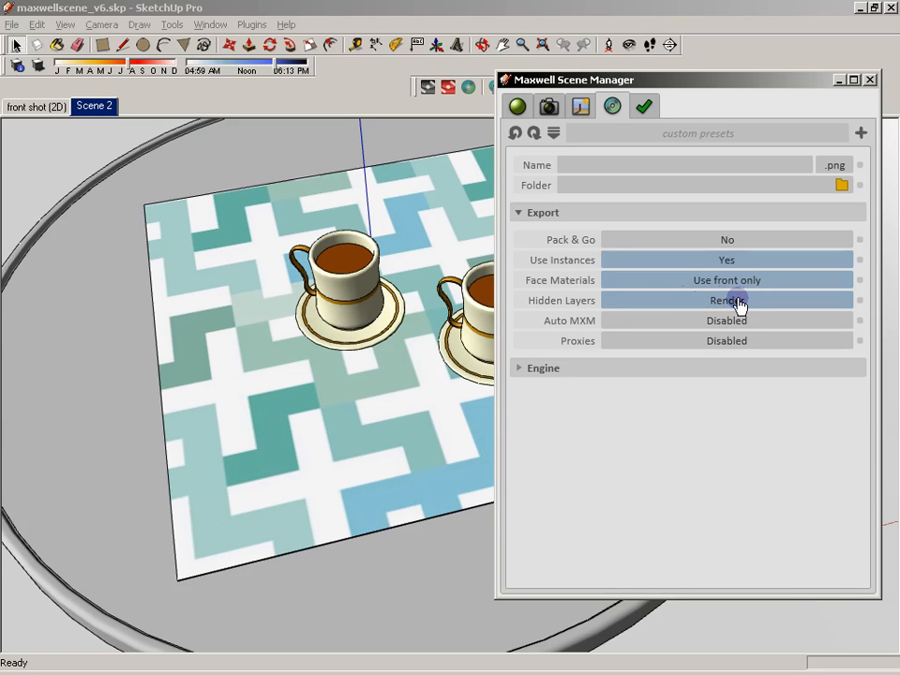
{"action": "left_click", "coordinate": [738, 301]}
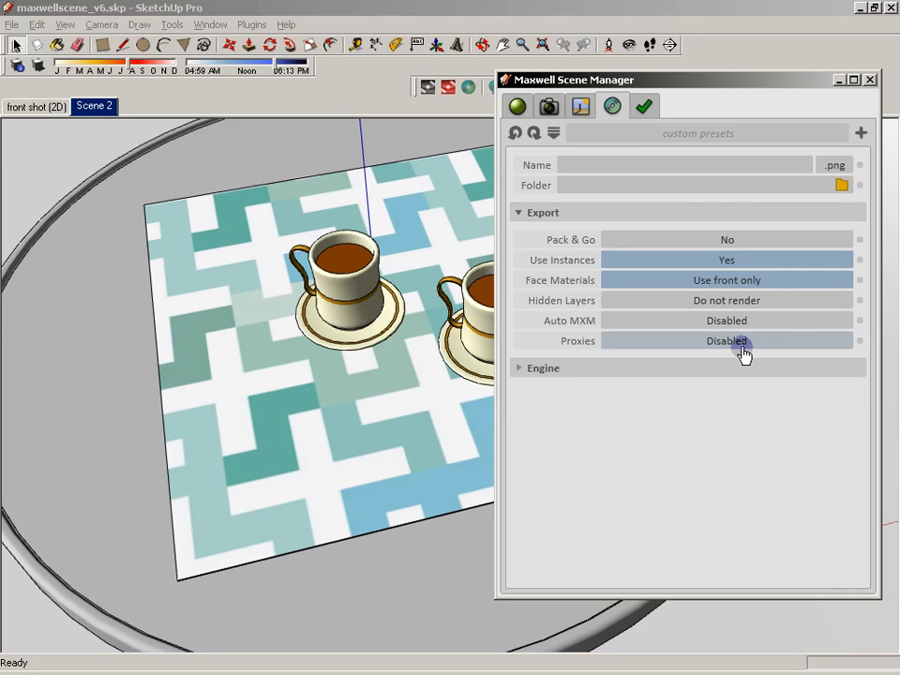
{"action": "left_click", "coordinate": [737, 319]}
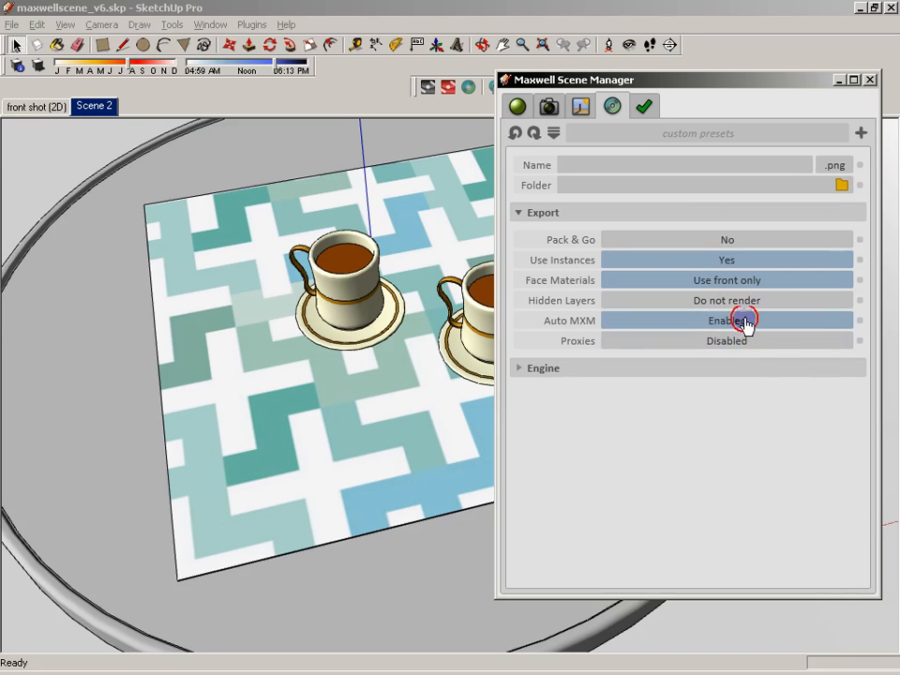
{"action": "left_click", "coordinate": [742, 324]}
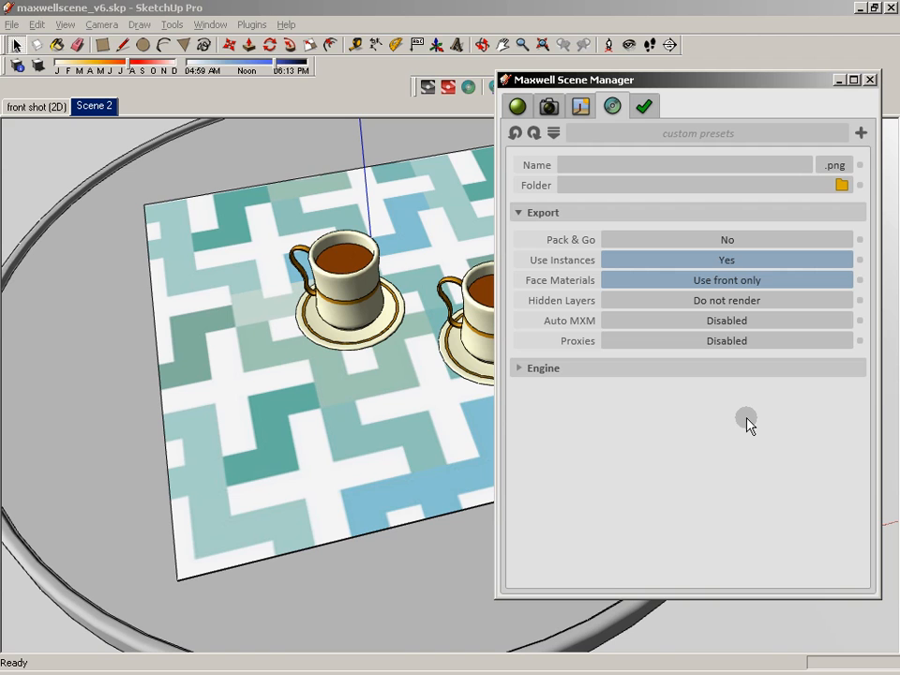
Step: Examine the Engine render settings and the Multilight modes, keeping Multilight at Color + Intensity
{"action": "left_click", "coordinate": [526, 239]}
{"action": "left_click", "coordinate": [521, 234]}
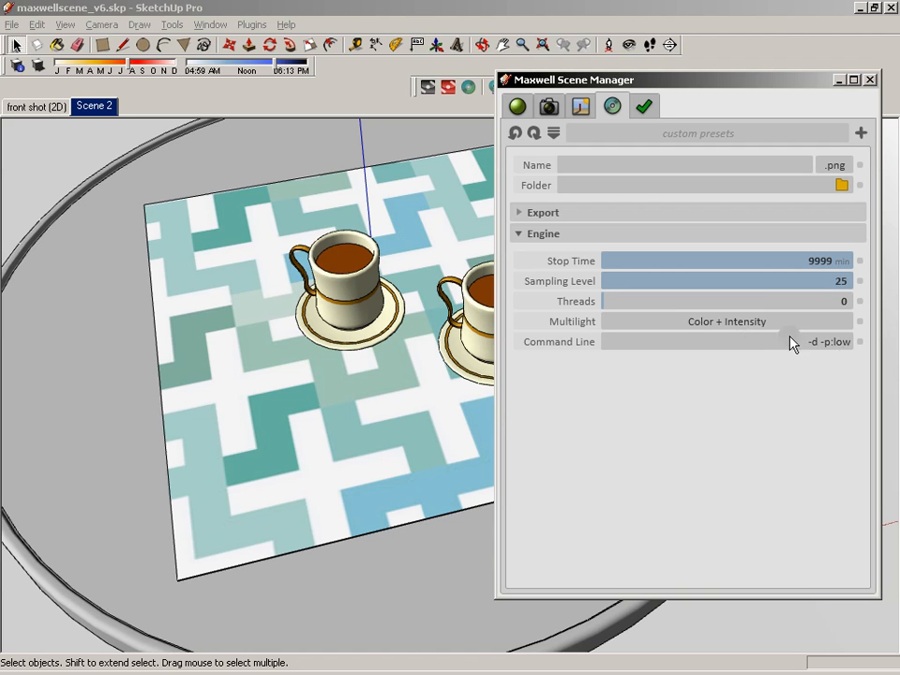
{"action": "left_click", "coordinate": [700, 321]}
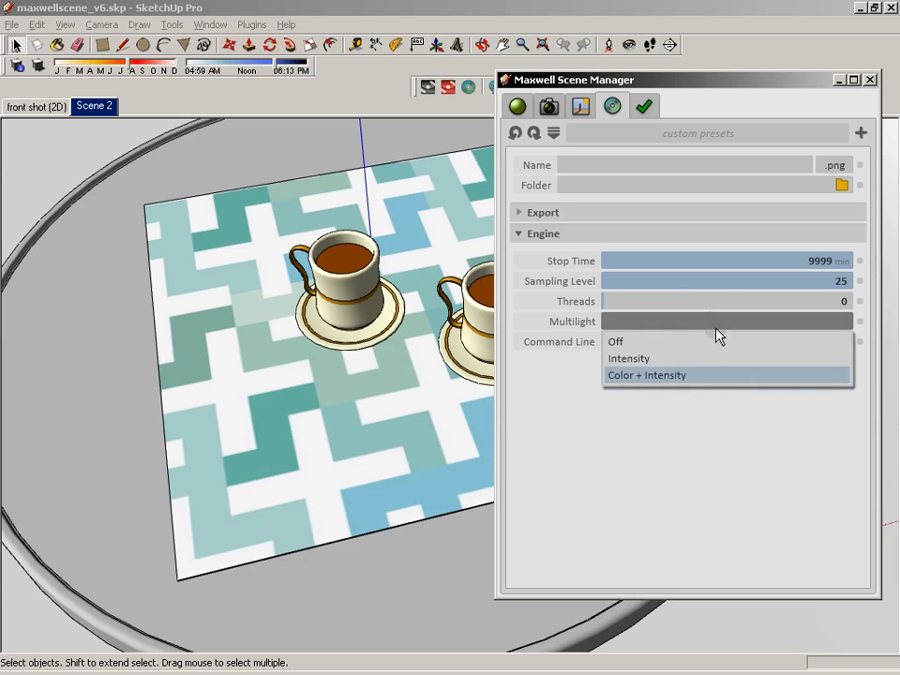
{"action": "left_click", "coordinate": [639, 376]}
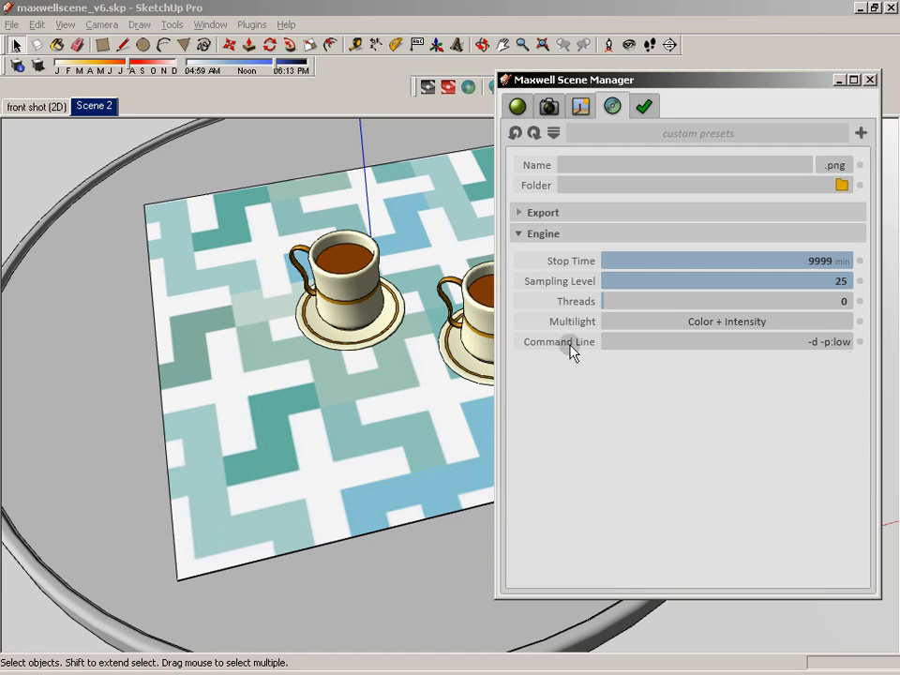
{"action": "left_click", "coordinate": [522, 235]}
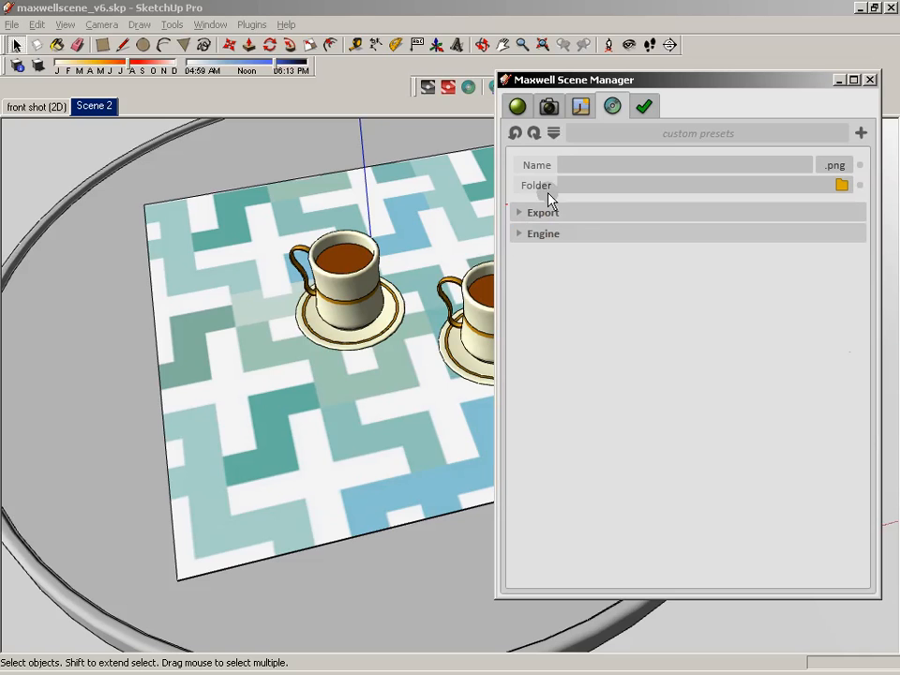
Step: Show the advanced output settings and examine the Materials overrides and the render Channels
{"action": "left_click", "coordinate": [554, 135]}
{"action": "left_click", "coordinate": [521, 255]}
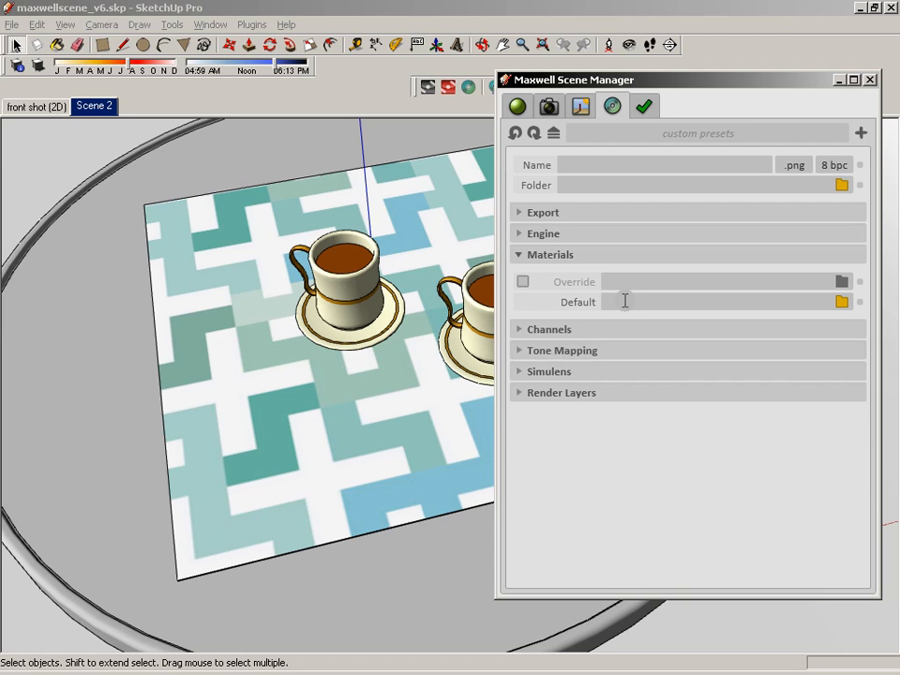
{"action": "left_click", "coordinate": [520, 255]}
{"action": "left_click", "coordinate": [522, 277]}
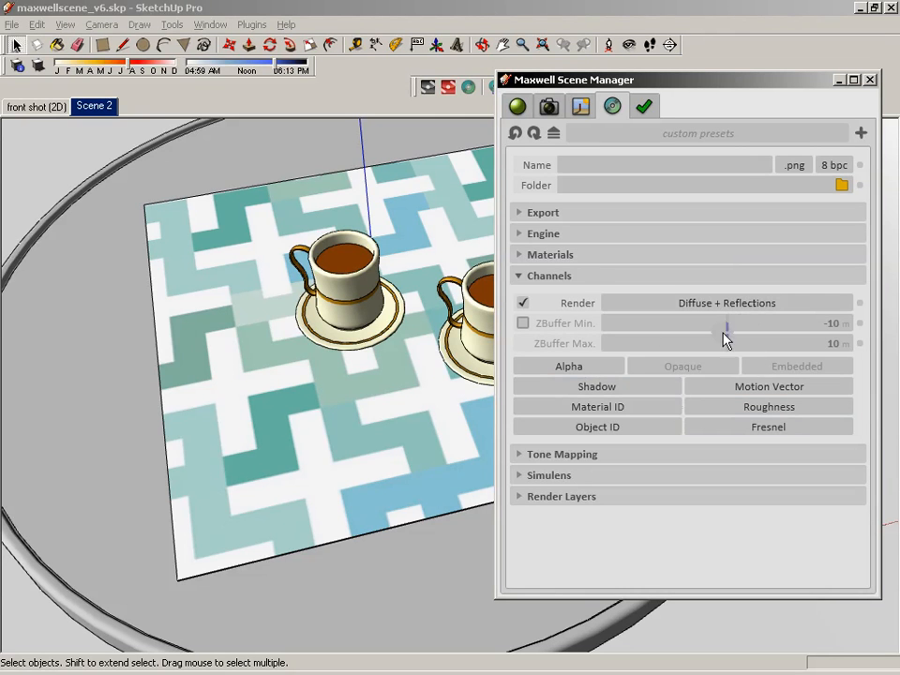
{"action": "left_click", "coordinate": [656, 389]}
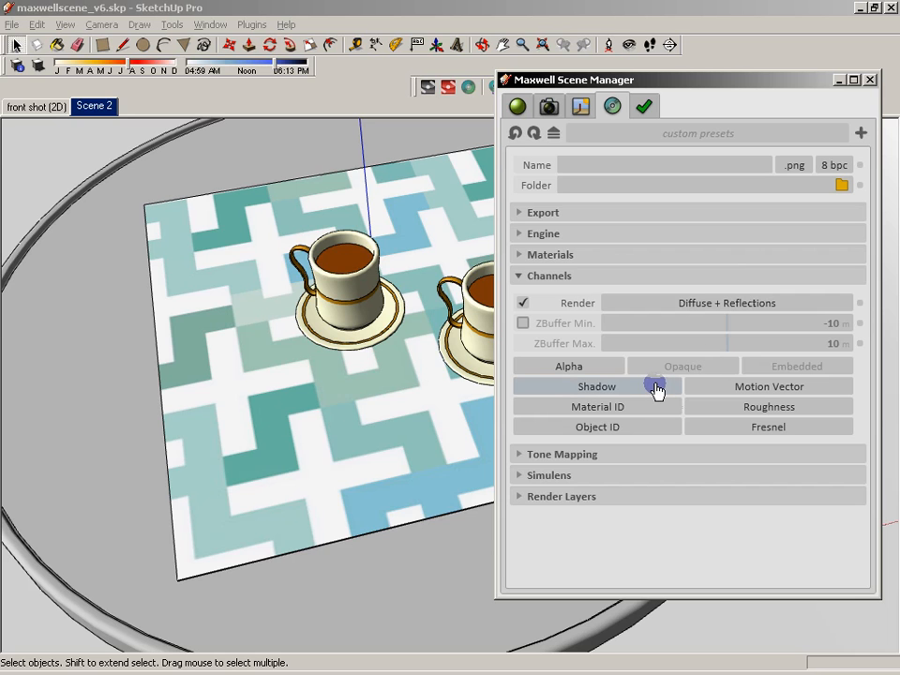
{"action": "left_click", "coordinate": [581, 365]}
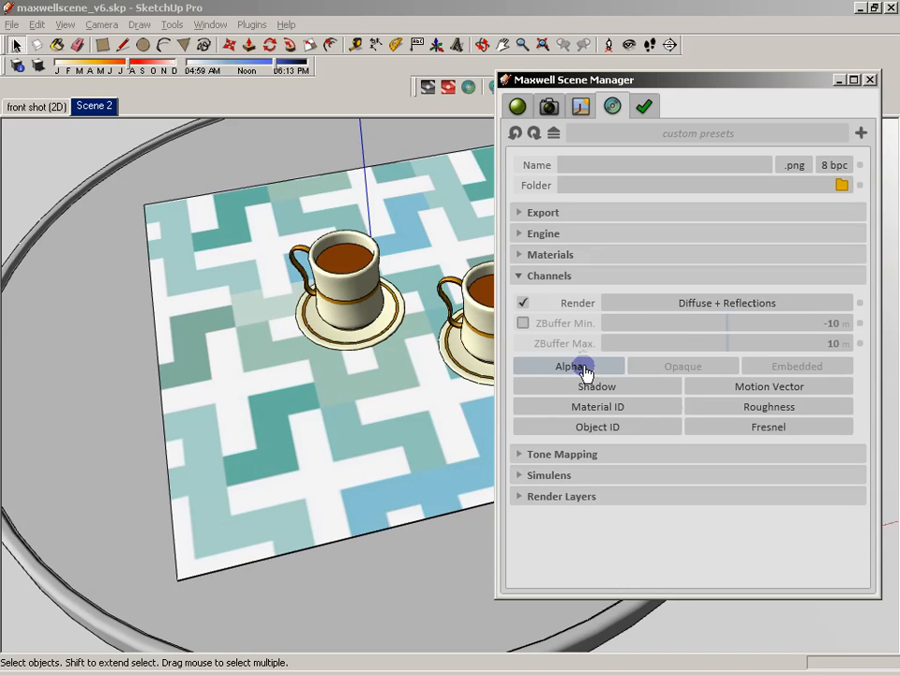
{"action": "left_click", "coordinate": [607, 390]}
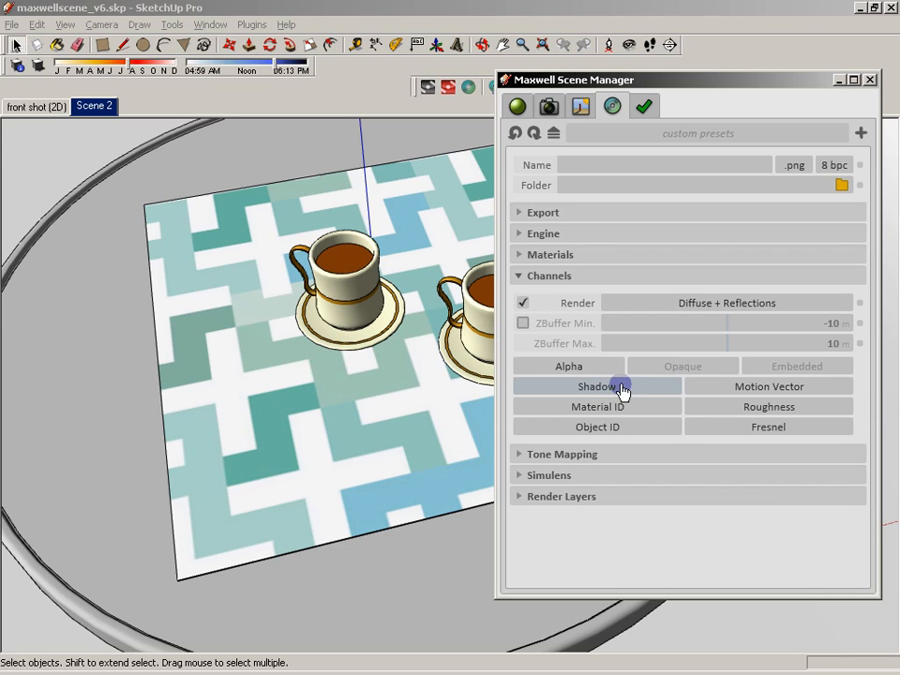
{"action": "left_click", "coordinate": [519, 278]}
Step: Examine the Tone Mapping, Simulens and Render Layers output settings
{"action": "left_click", "coordinate": [519, 298]}
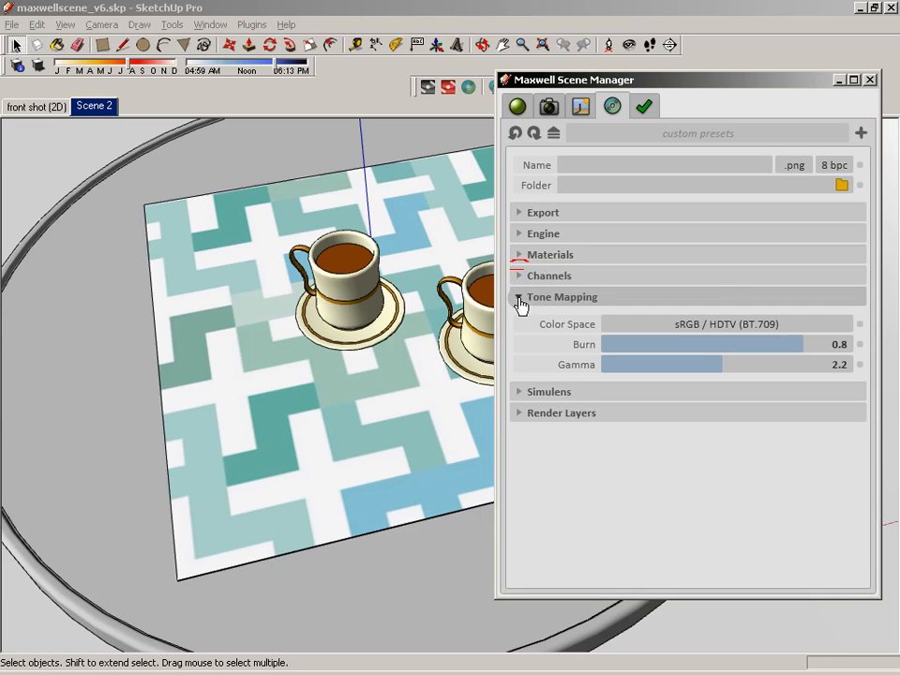
{"action": "left_click", "coordinate": [520, 298]}
{"action": "left_click", "coordinate": [520, 317]}
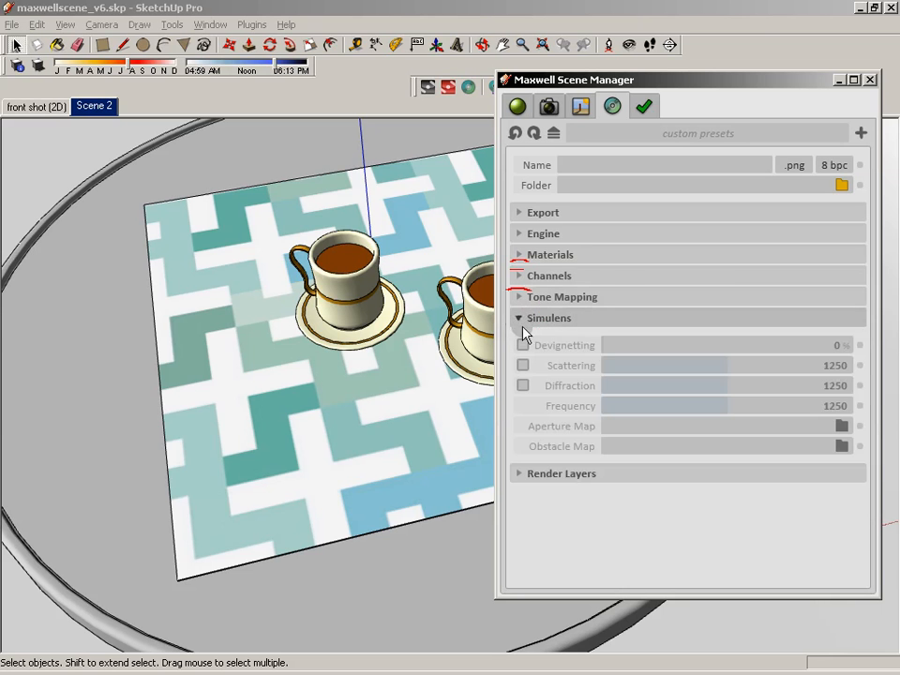
{"action": "left_click", "coordinate": [520, 298]}
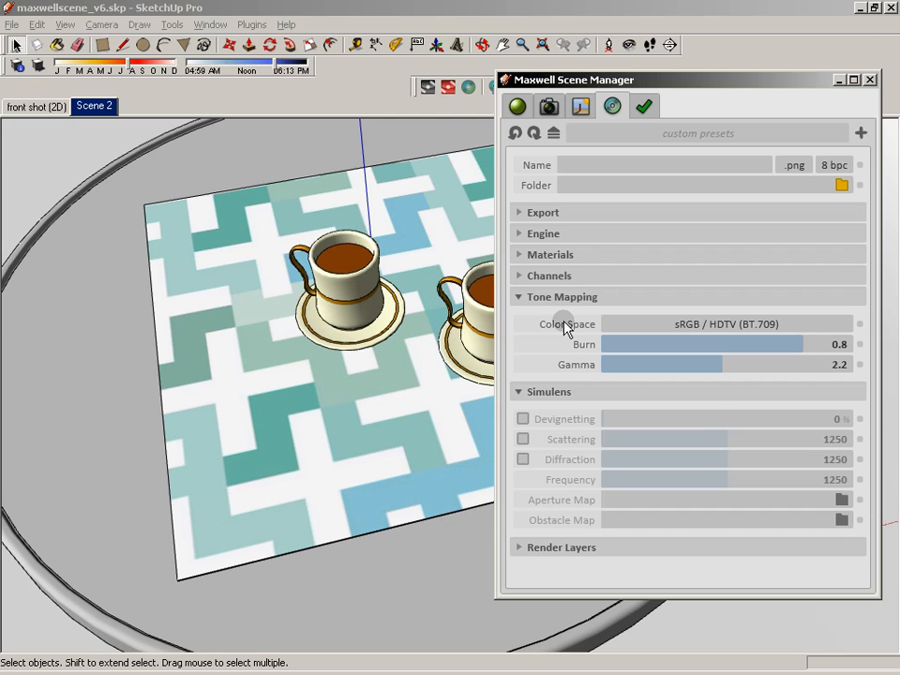
{"action": "left_click", "coordinate": [519, 297]}
{"action": "left_click", "coordinate": [519, 318]}
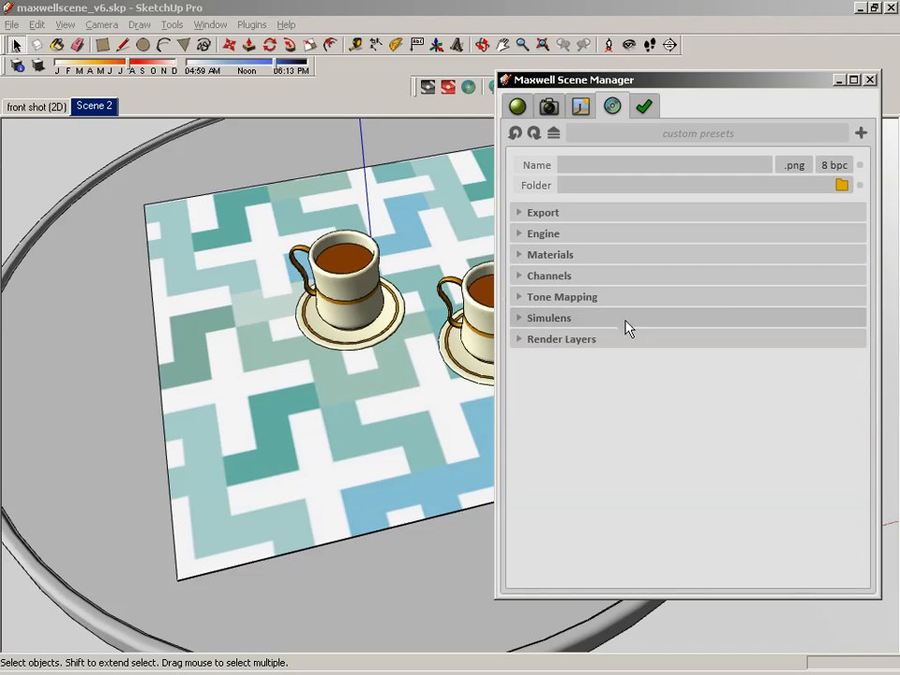
{"action": "left_click", "coordinate": [522, 341]}
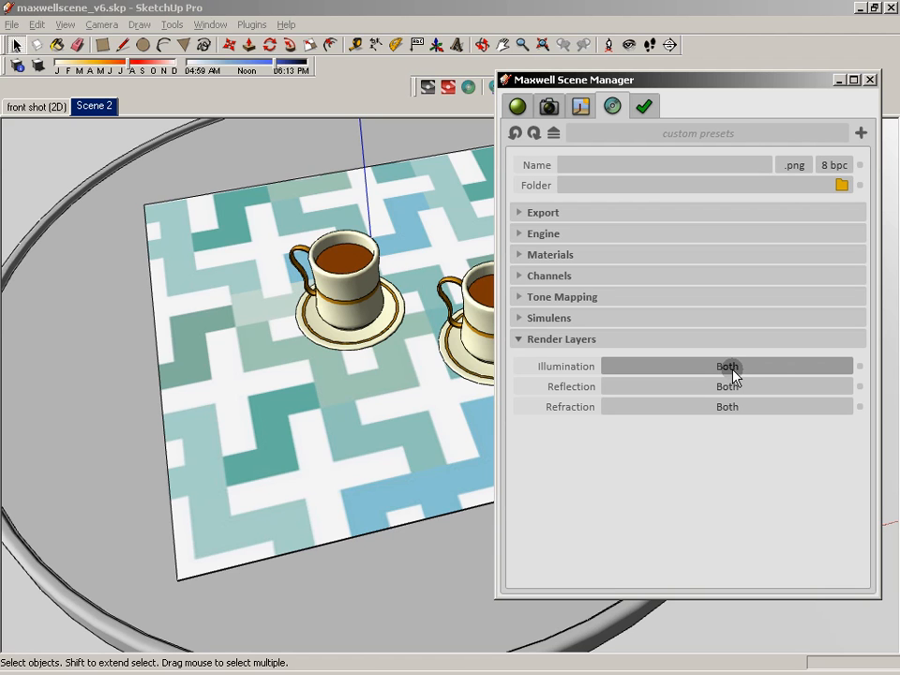
{"action": "left_click", "coordinate": [519, 340]}
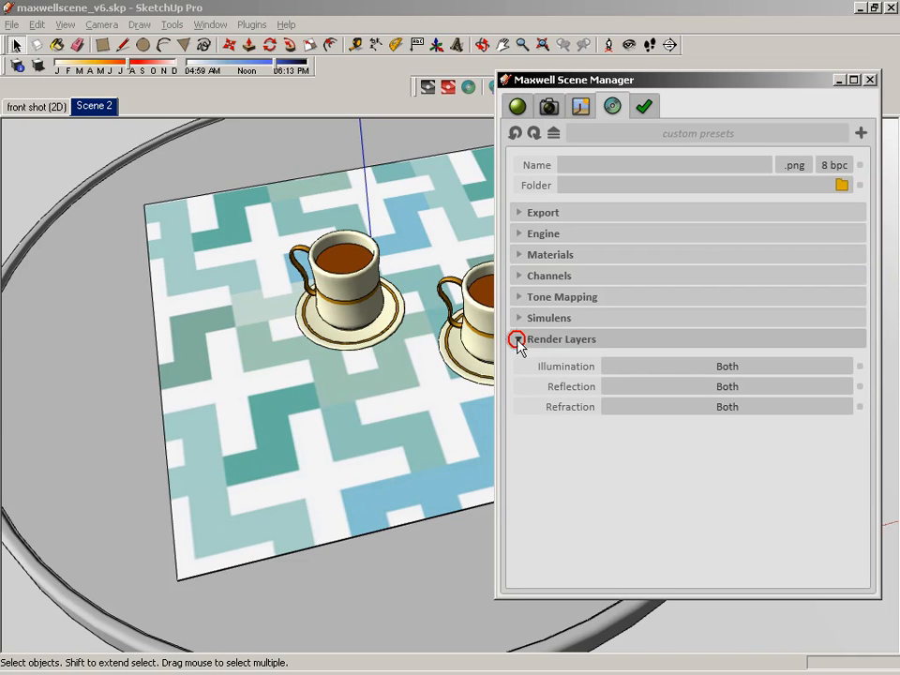
Step: Close the Maxwell Scene Manager and delete the small sphere floating above the table with the coffee cups
{"action": "left_click", "coordinate": [871, 80]}
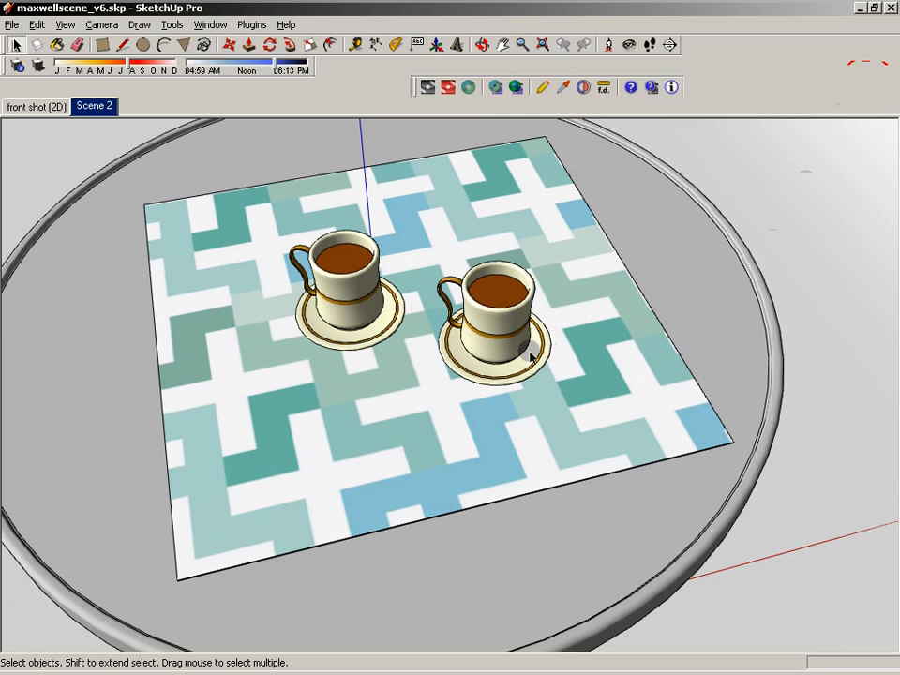
{"action": "middle_click_drag", "start_coordinate": [532, 356], "coordinate": [516, 347]}
{"action": "scroll", "coordinate": [515, 347], "scroll_direction": "down", "scroll_amount": 10}
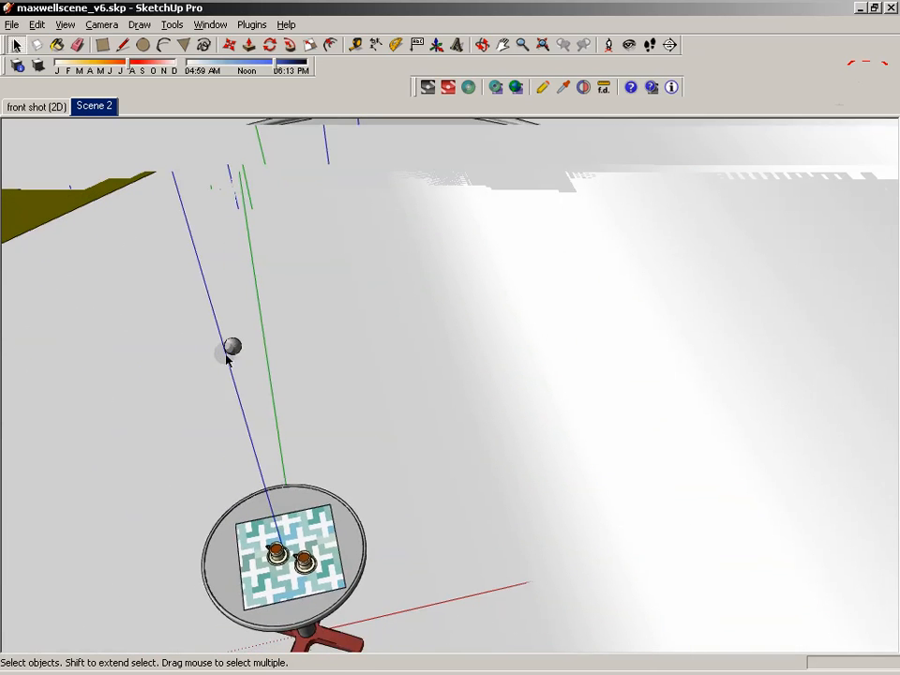
{"action": "left_click", "coordinate": [231, 347]}
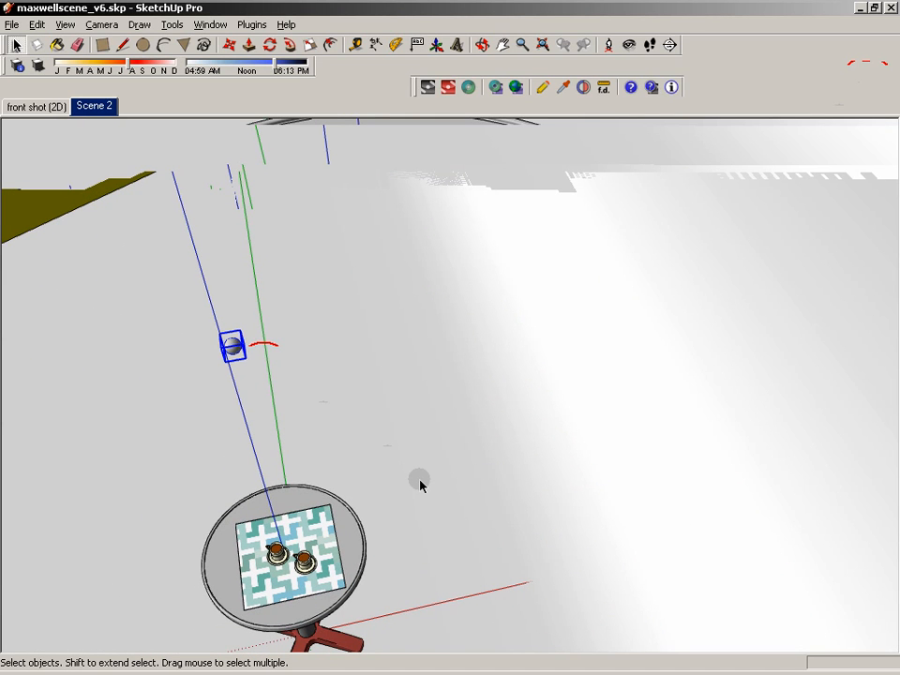
{"action": "key", "text": "Delete"}
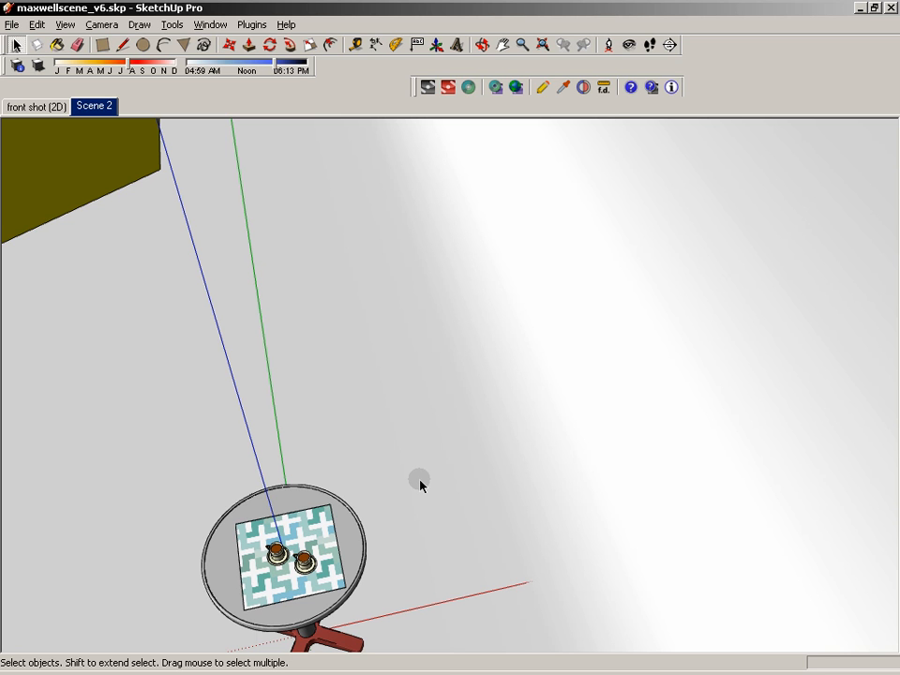
Step: Restore the Scene 2 camera view and start a Maxwell render of the cups on the table
{"action": "left_click", "coordinate": [99, 105]}
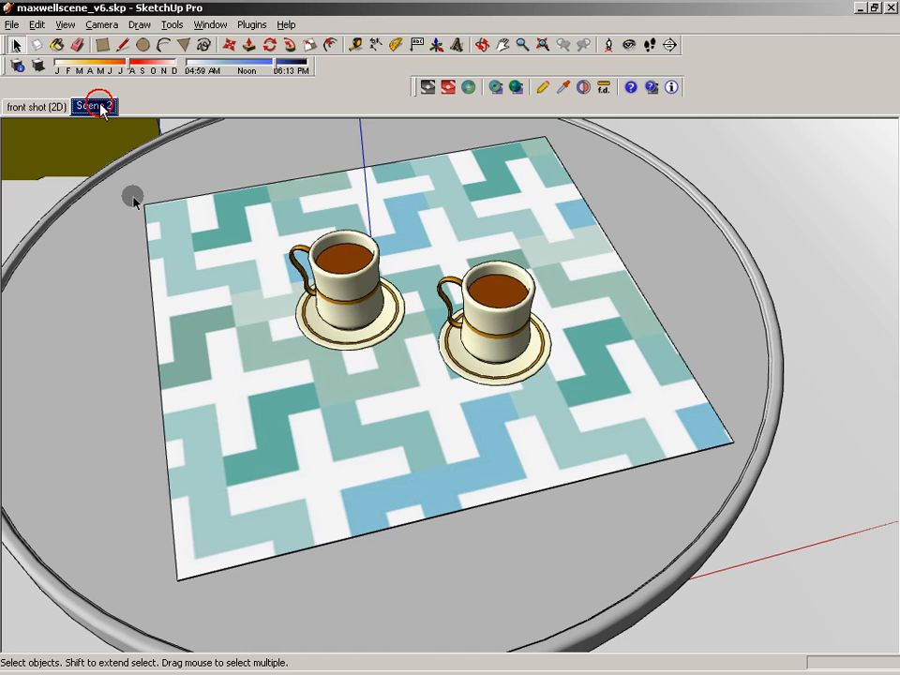
{"action": "left_click", "coordinate": [429, 87]}
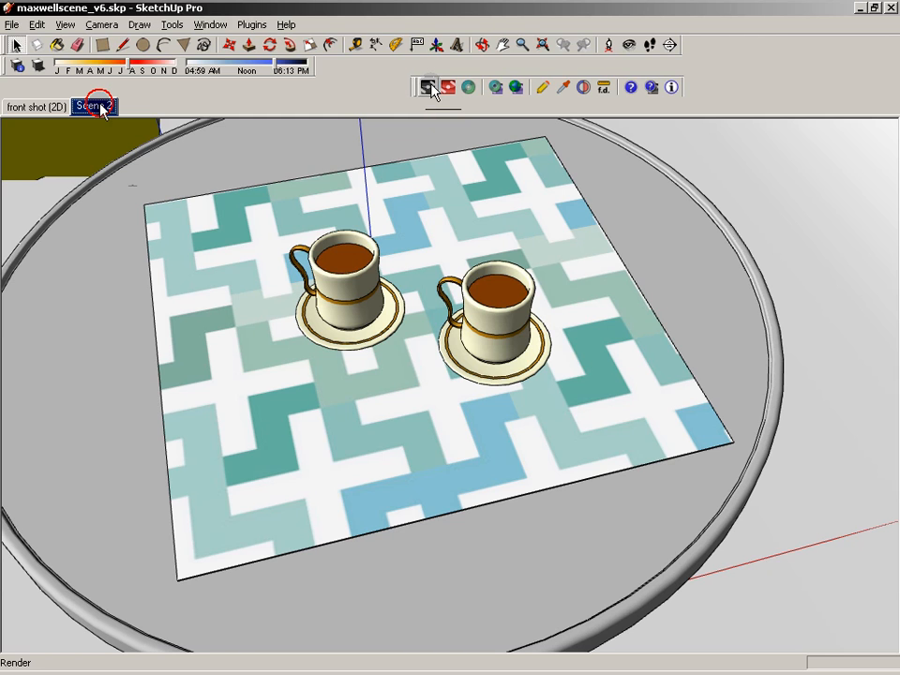